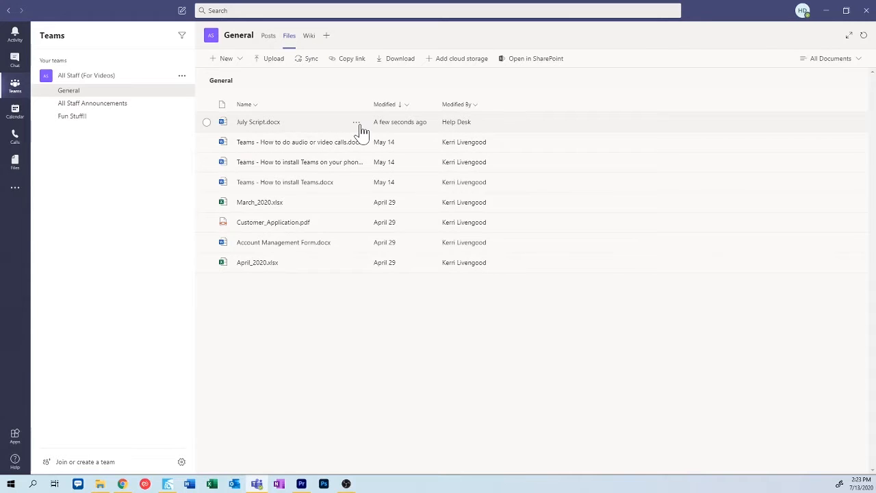
Open July Script.docx from the General channel's files in the Word desktop app and look through its text
{"action": "left_click", "coordinate": [357, 123]}
{"action": "mouse_move", "coordinate": [401, 129]}
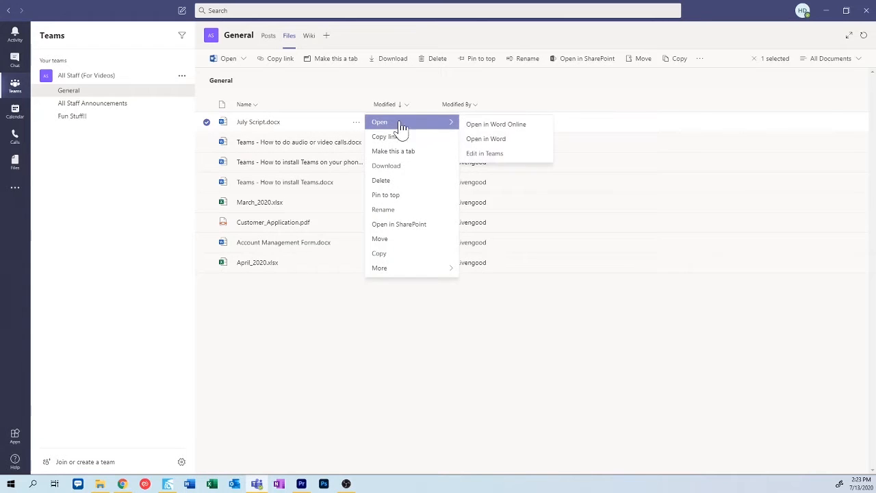
{"action": "left_click", "coordinate": [474, 141]}
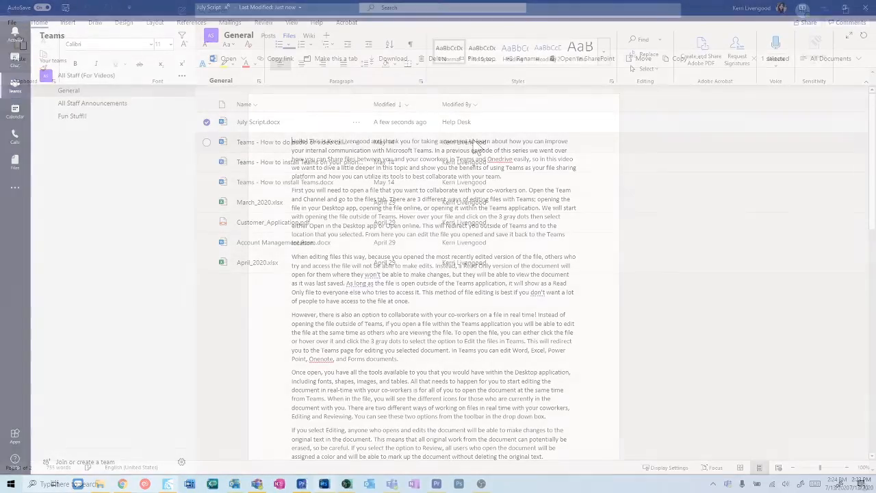
{"action": "scroll", "coordinate": [434, 273], "scroll_direction": "down", "scroll_amount": 3}
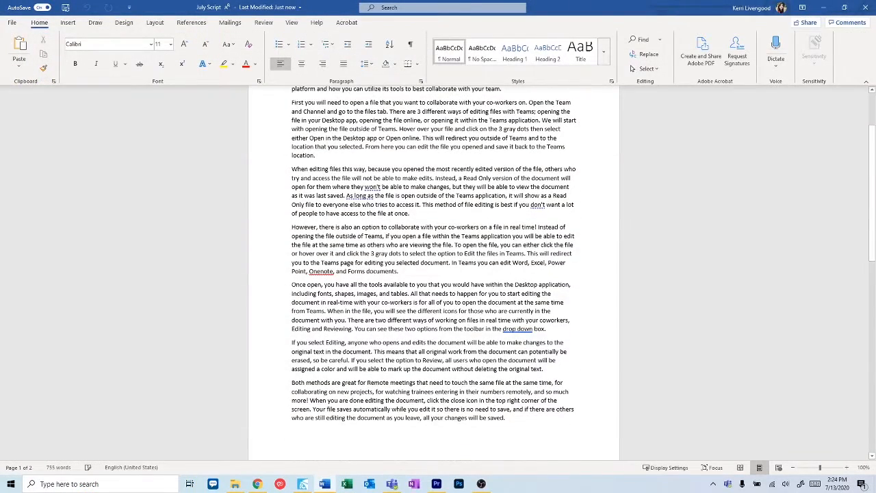
{"action": "scroll", "coordinate": [434, 273], "scroll_direction": "up", "scroll_amount": 2}
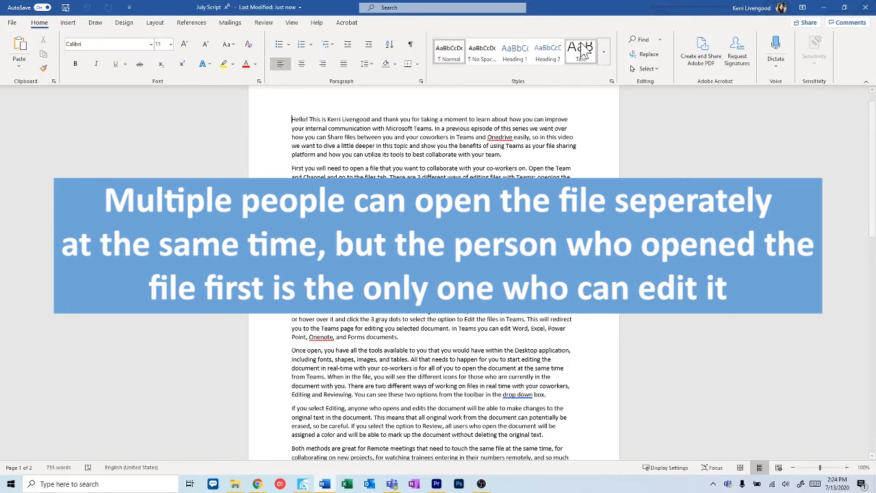
Shrink the July Script Word window and place it beside the Teams file list so both can be seen
{"action": "left_click_drag", "start_coordinate": [578, 10], "coordinate": [682, 70]}
{"action": "left_click_drag", "start_coordinate": [659, 254], "coordinate": [659, 461]}
{"action": "left_click_drag", "start_coordinate": [843, 306], "coordinate": [868, 307]}
{"action": "left_click_drag", "start_coordinate": [506, 241], "coordinate": [471, 242]}
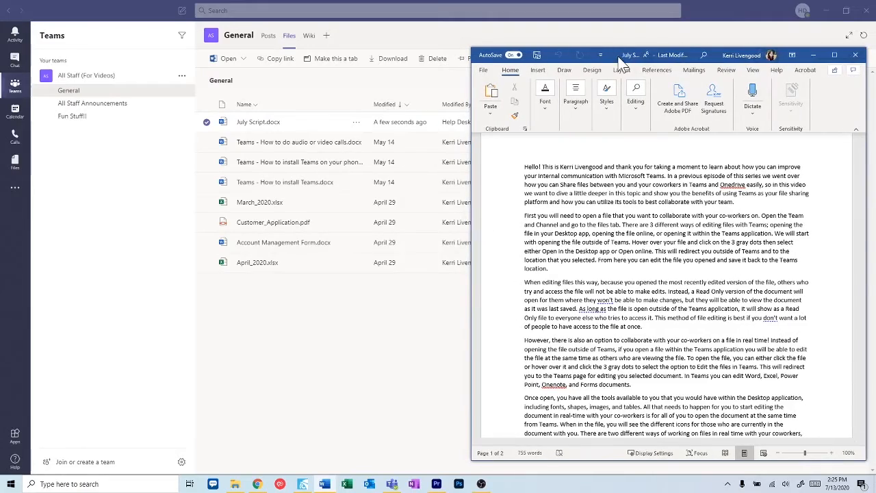
{"action": "left_click_drag", "start_coordinate": [613, 59], "coordinate": [618, 50]}
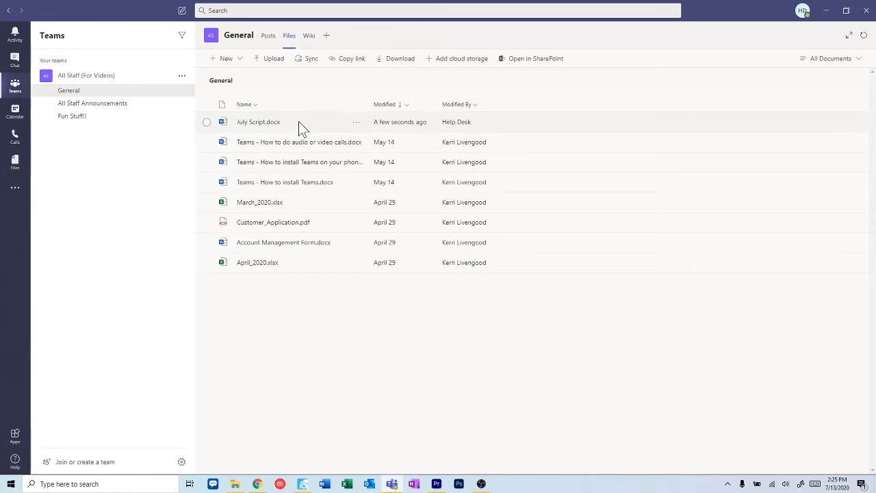
Open July Script.docx for editing inside Teams, with the Home editing tools shown
{"action": "left_click", "coordinate": [356, 123]}
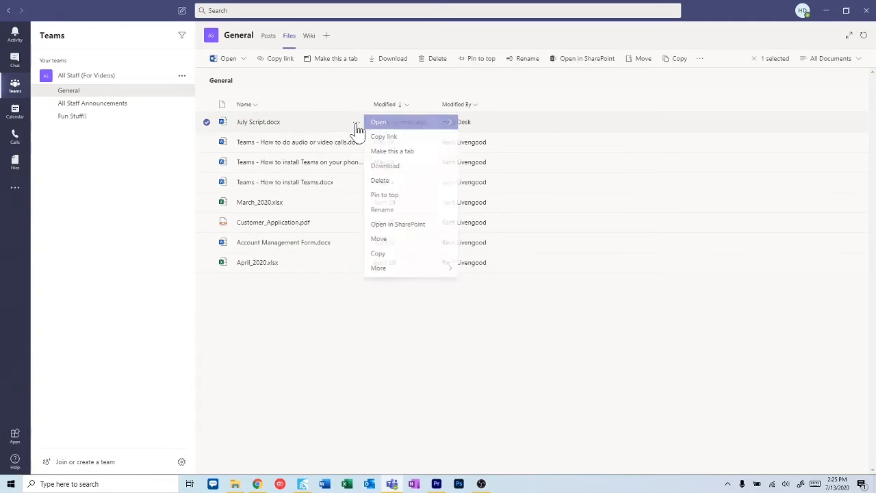
{"action": "mouse_move", "coordinate": [391, 127]}
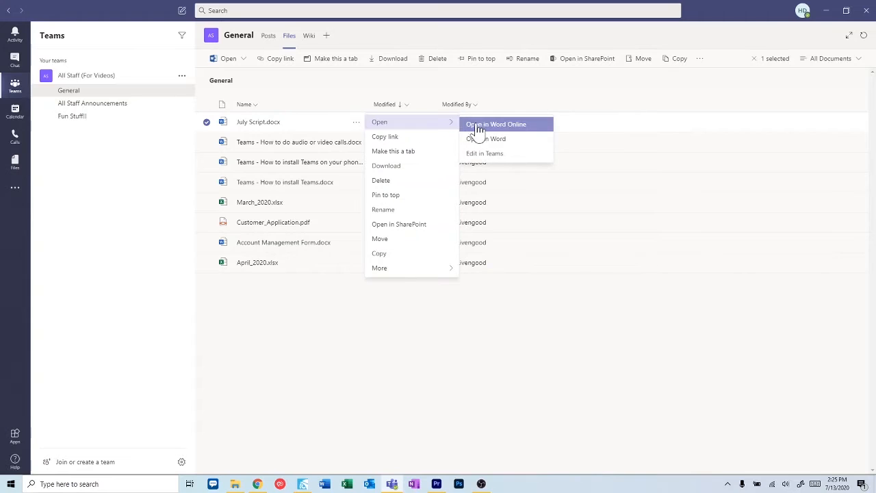
{"action": "left_click", "coordinate": [484, 154]}
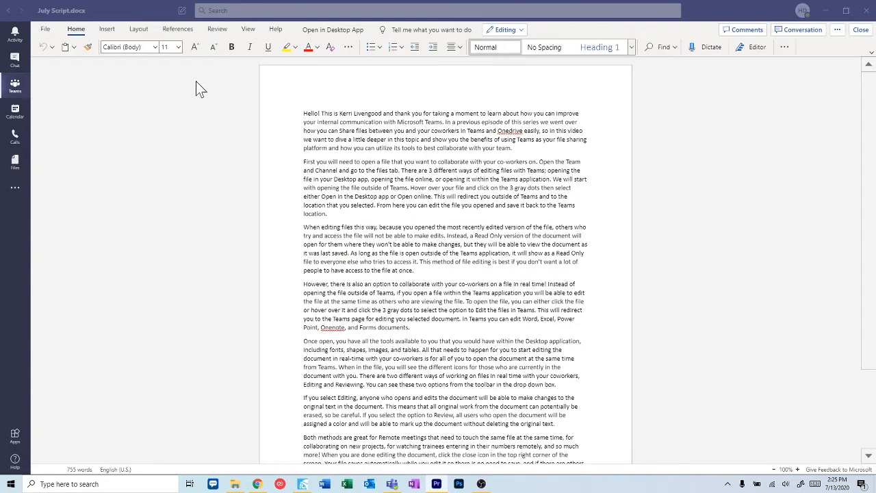
{"action": "left_click", "coordinate": [78, 34]}
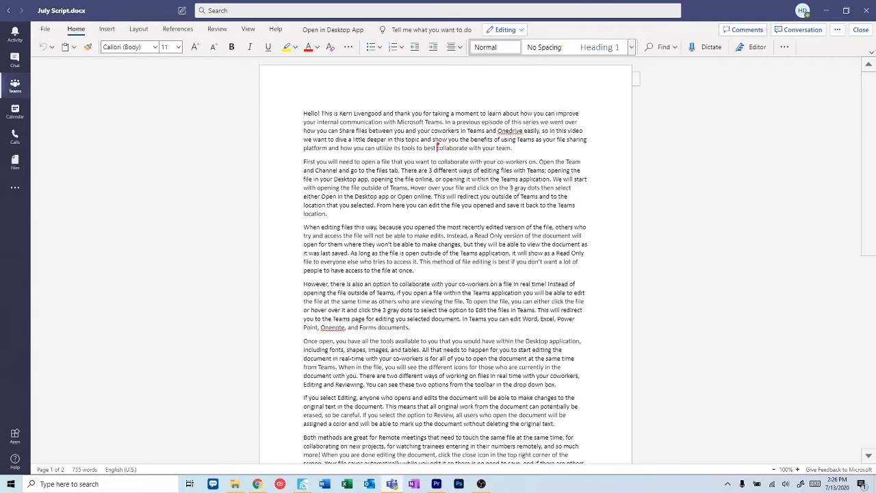
Switch the document from Editing to Reviewing mode
{"action": "mouse_move", "coordinate": [438, 144]}
{"action": "left_click", "coordinate": [525, 30]}
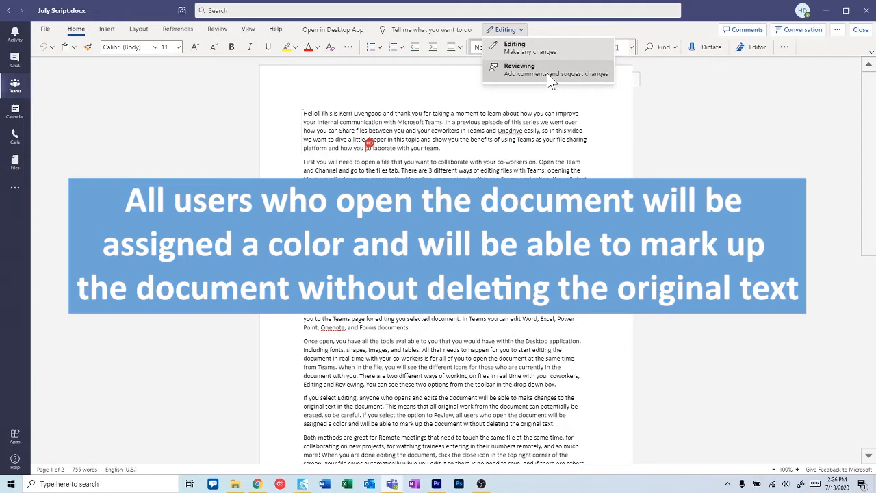
{"action": "left_click", "coordinate": [547, 72]}
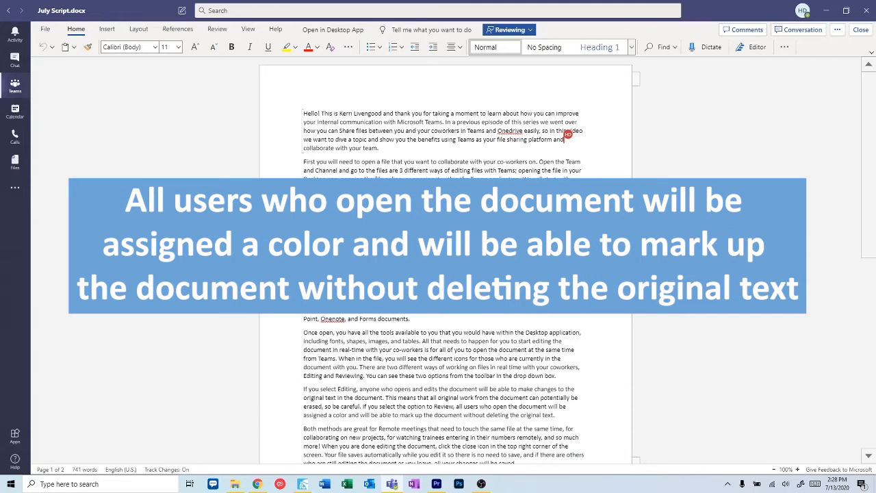
Delete the end of the first paragraph, from "a topic and show you the benefits" through "collaborate with your team.", as a tracked change
{"action": "left_click_drag", "start_coordinate": [472, 131], "coordinate": [445, 139]}
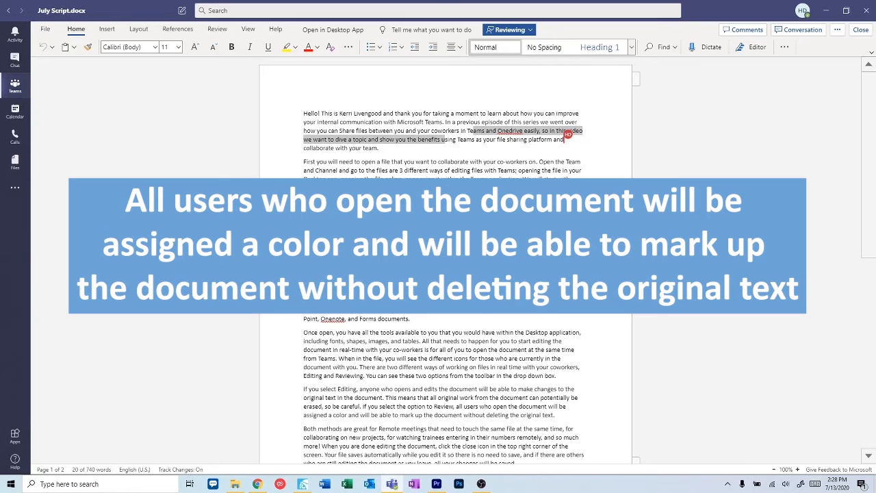
{"action": "key", "text": "Delete"}
{"action": "left_click_drag", "start_coordinate": [378, 148], "coordinate": [343, 139]}
{"action": "key", "text": "Delete"}
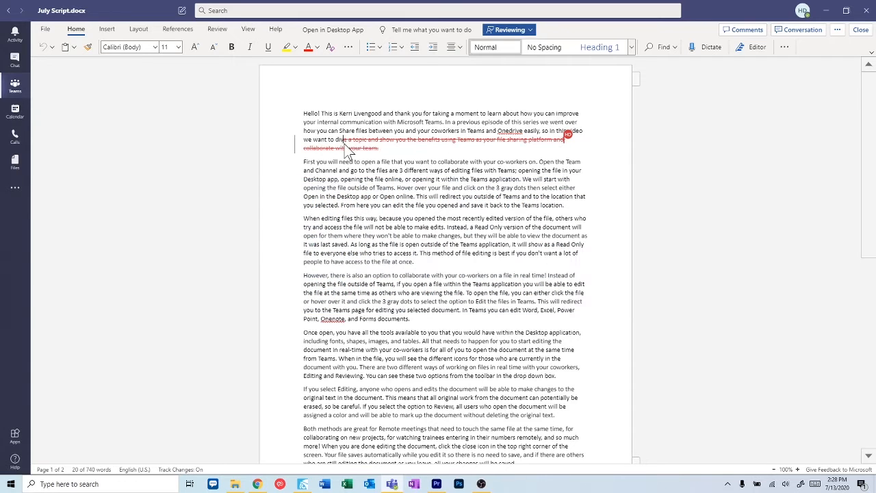
{"action": "mouse_move", "coordinate": [373, 149]}
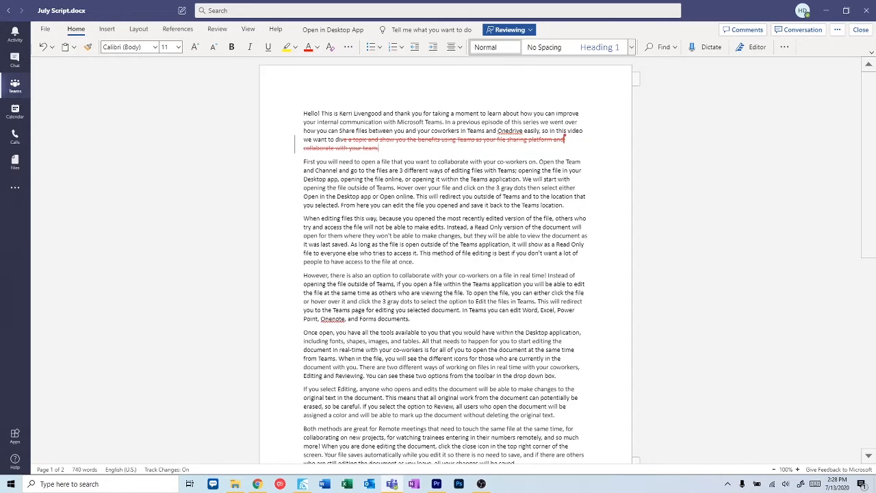
Replace the word "First" at the beginning of the second paragraph with "Before you start,"
{"action": "double_click", "coordinate": [309, 162]}
{"action": "type", "text": "8"}
{"action": "type", "text": "efore you start,"}
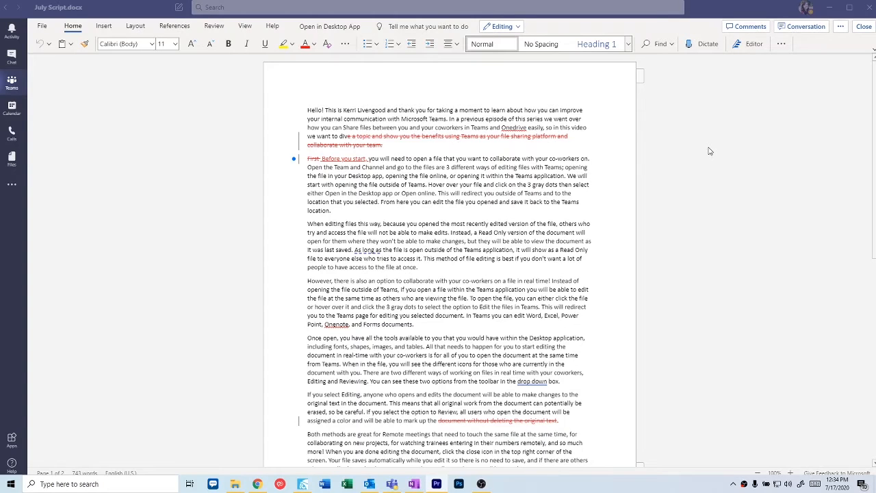
Start a conversation about the file and post the message "File looking good so far!!"
{"action": "left_click", "coordinate": [812, 31]}
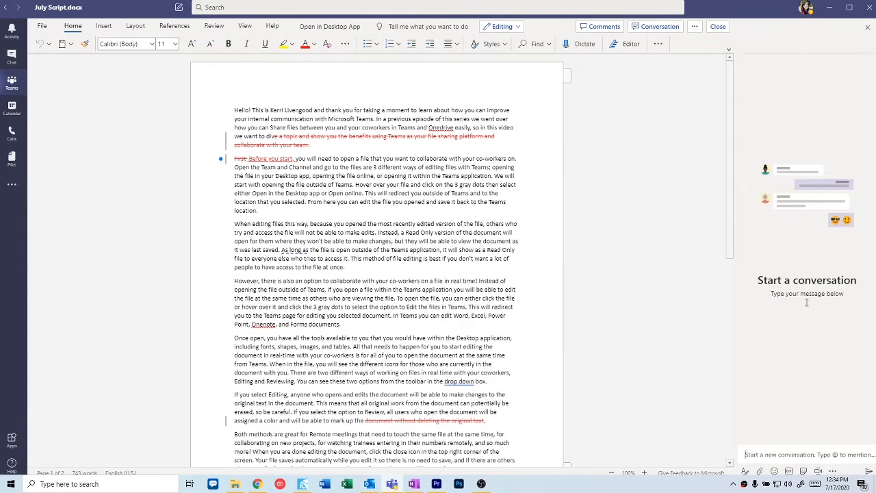
{"action": "left_click", "coordinate": [801, 453]}
{"action": "type", "text": "File looking good so far!!"}
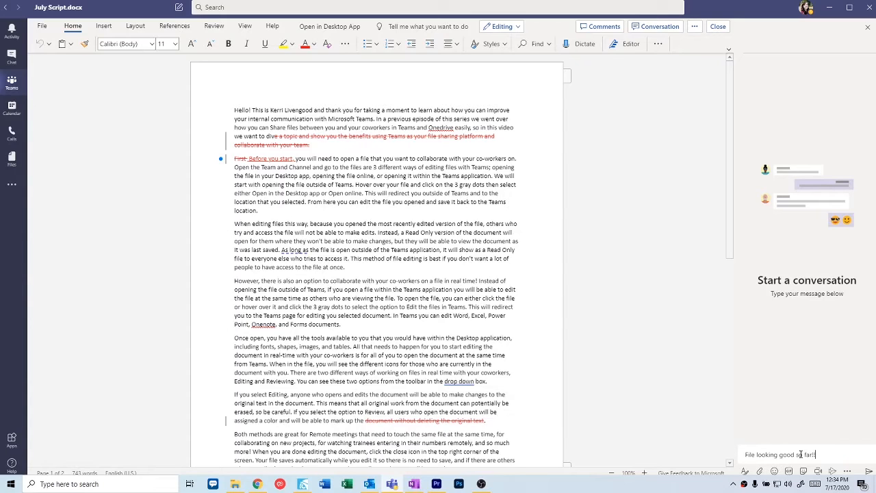
{"action": "key", "text": "Return"}
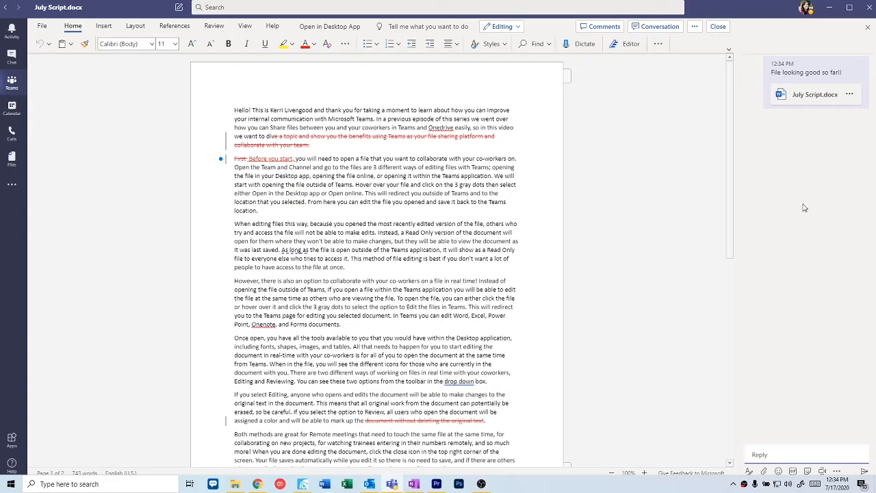
Add the comment "Maybe elaborate a little more?" to the second paragraph's last sentence, starting "From here you can edit the file"
{"action": "left_click", "coordinate": [605, 26]}
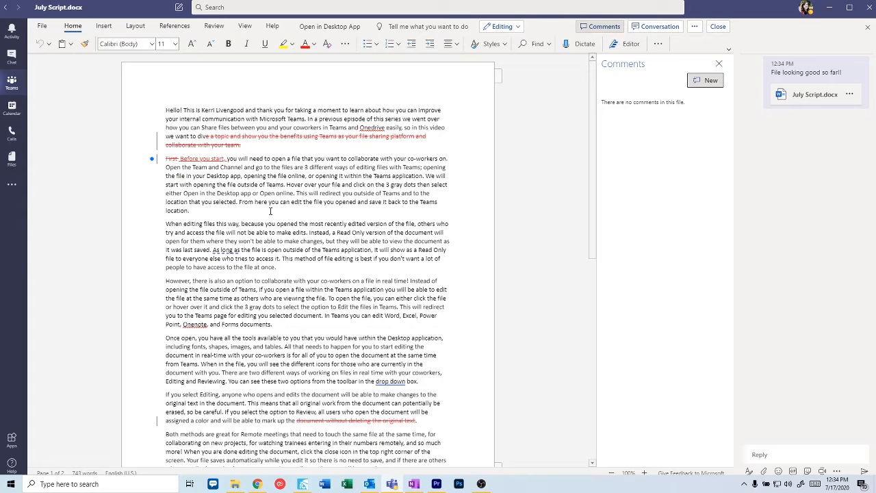
{"action": "left_click", "coordinate": [696, 82]}
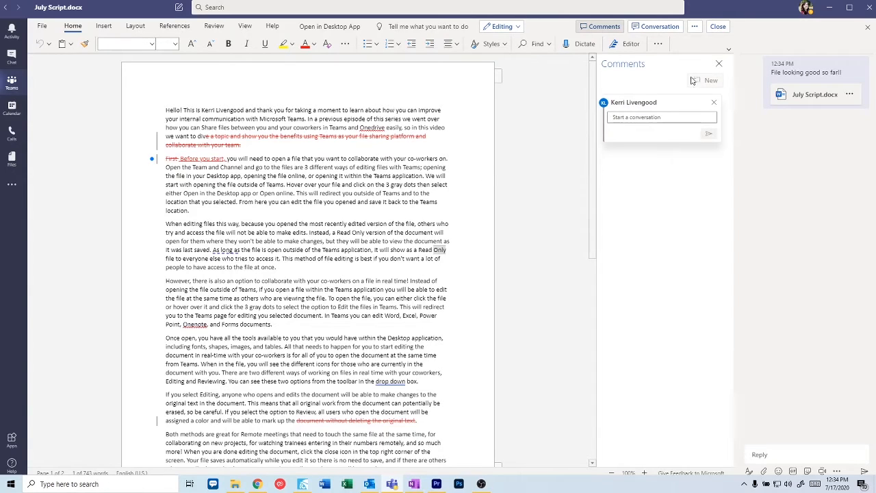
{"action": "left_click", "coordinate": [628, 118]}
{"action": "left_click_drag", "start_coordinate": [240, 203], "coordinate": [242, 207]}
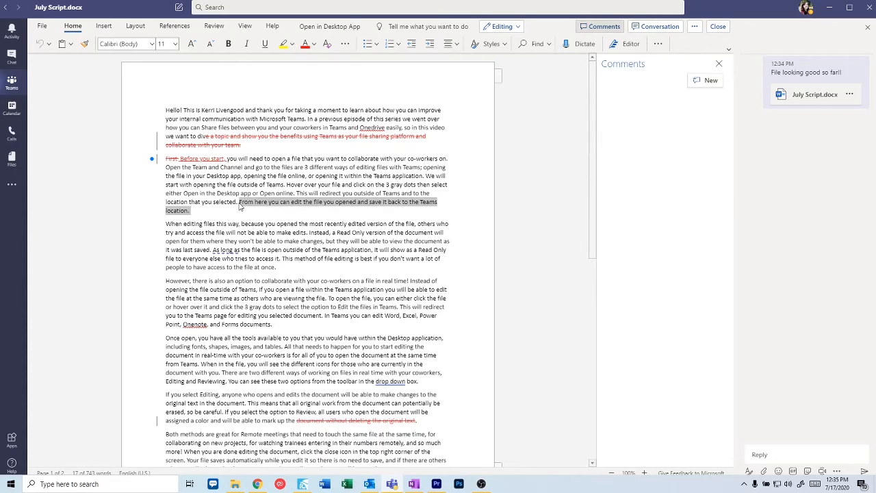
{"action": "left_click", "coordinate": [710, 82]}
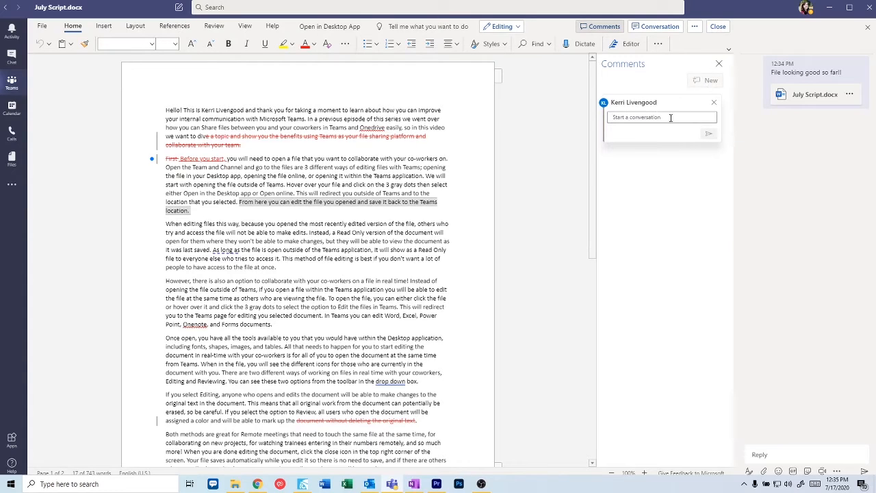
{"action": "type", "text": "Maybe elaborate a little more?"}
{"action": "left_click", "coordinate": [709, 134]}
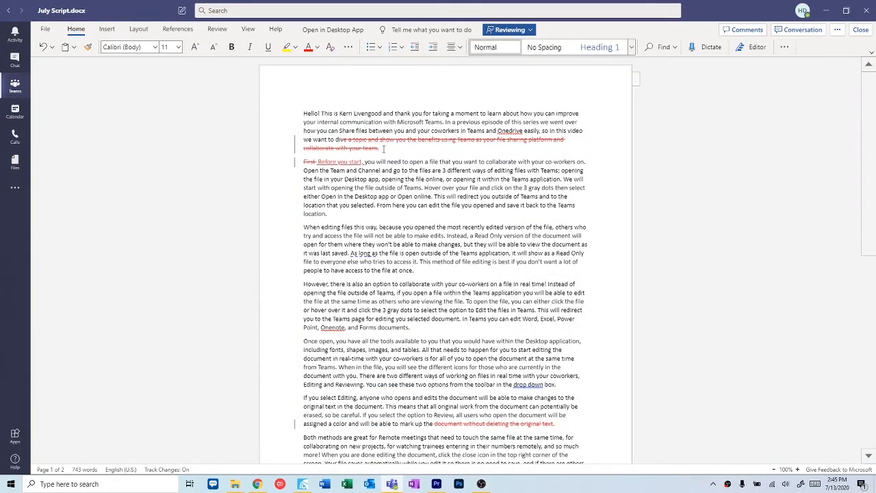
Close the document to return to the channel's files, and reopen July Script.docx in Teams
{"action": "left_click", "coordinate": [861, 29]}
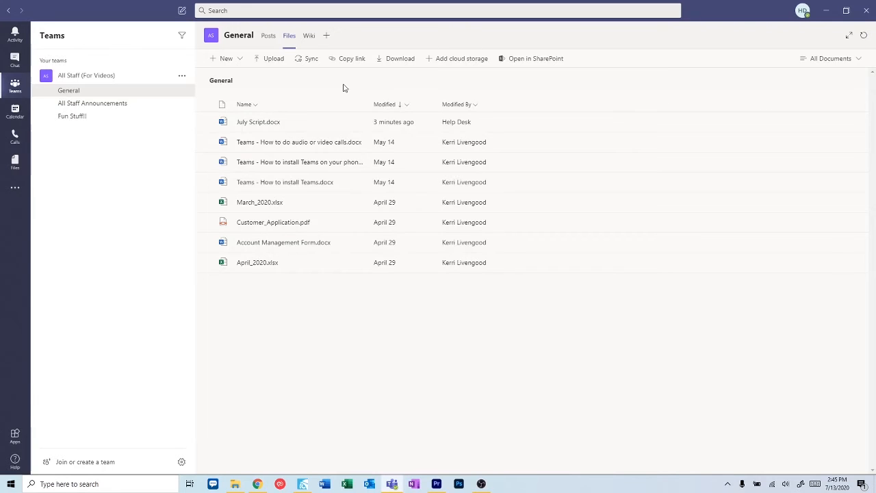
{"action": "left_click", "coordinate": [277, 126]}
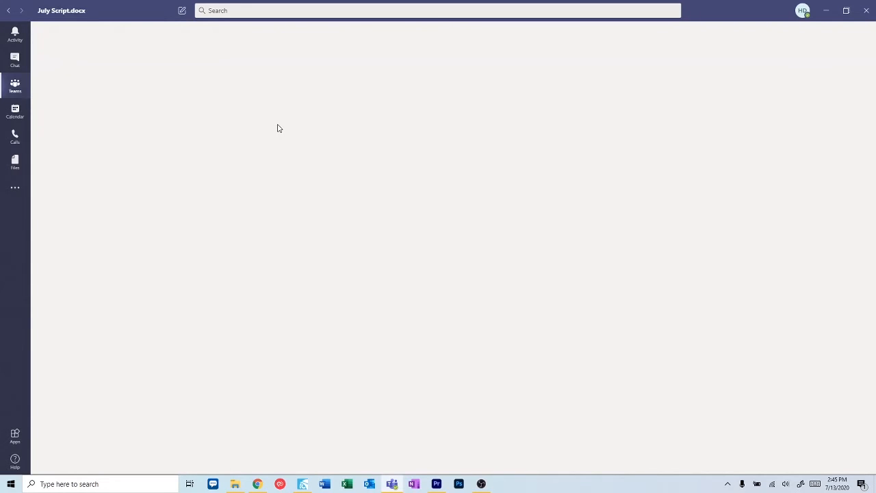